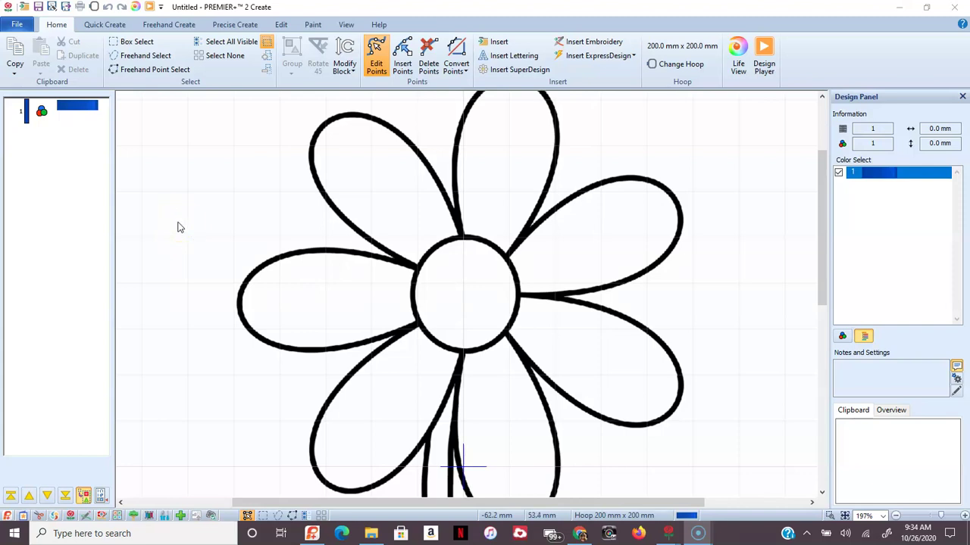
Show the Quick Create tools next to the flower outline design
{"action": "left_click", "coordinate": [104, 25]}
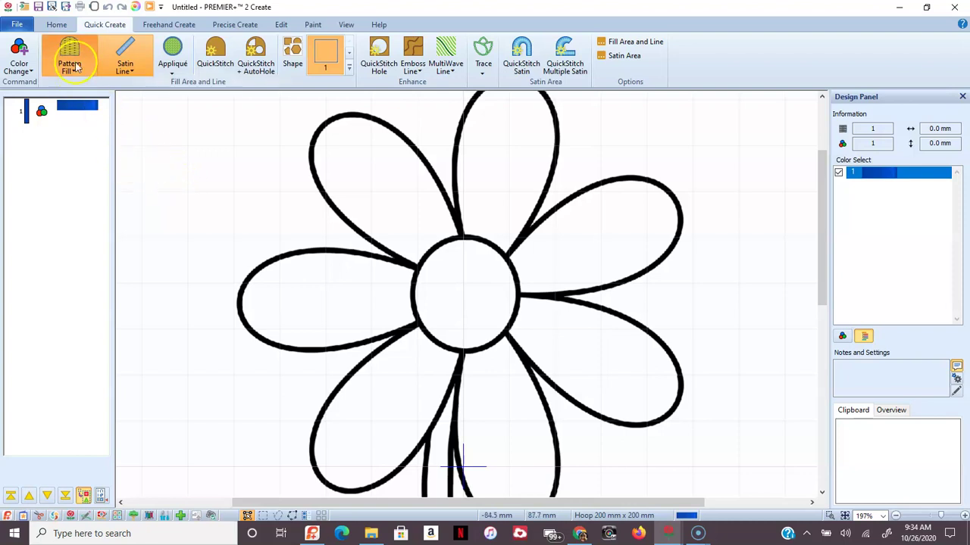
Turn off fill, choose QuickStitch + AutoHole, and set the satin line width to 2.0 mm
{"action": "left_click", "coordinate": [85, 48]}
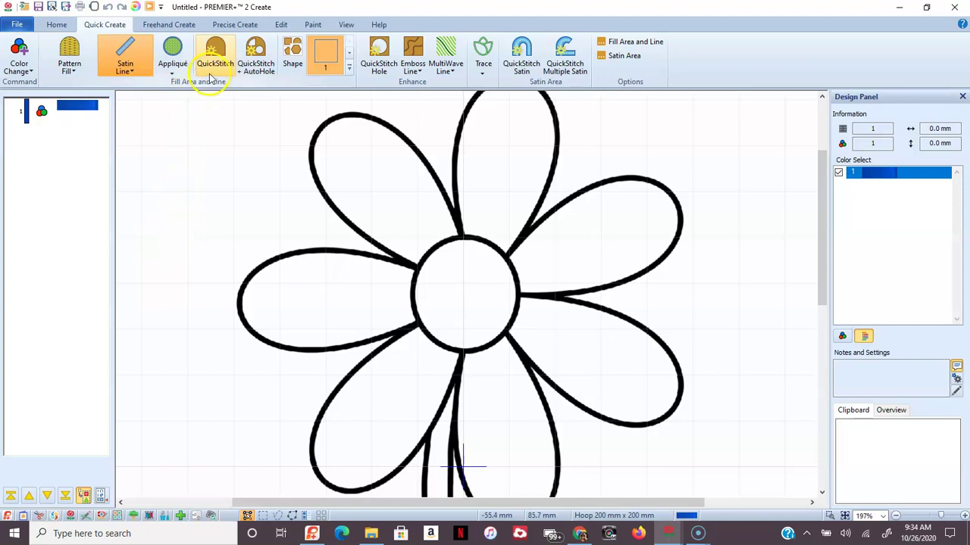
{"action": "left_click", "coordinate": [270, 50]}
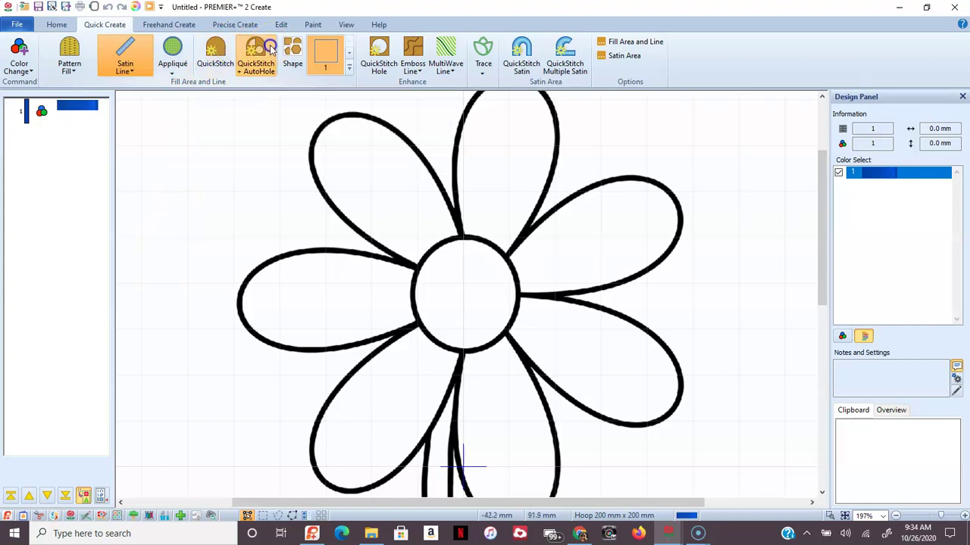
{"action": "left_click", "coordinate": [628, 41]}
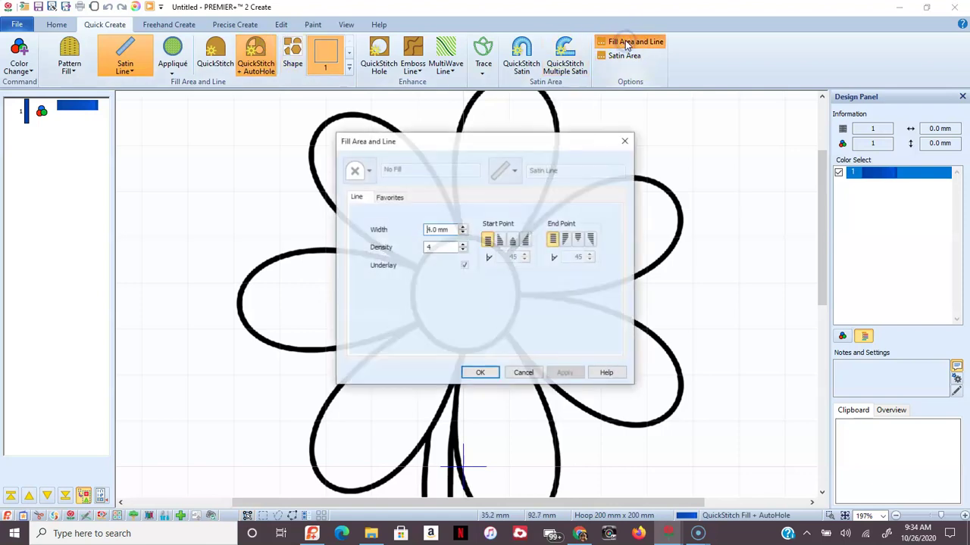
{"action": "left_click", "coordinate": [430, 229]}
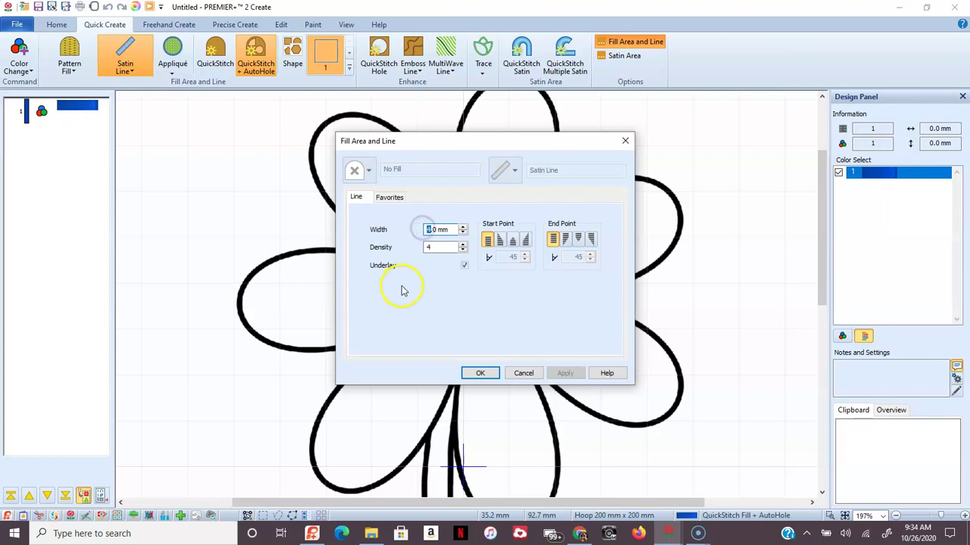
{"action": "type", "text": "2"}
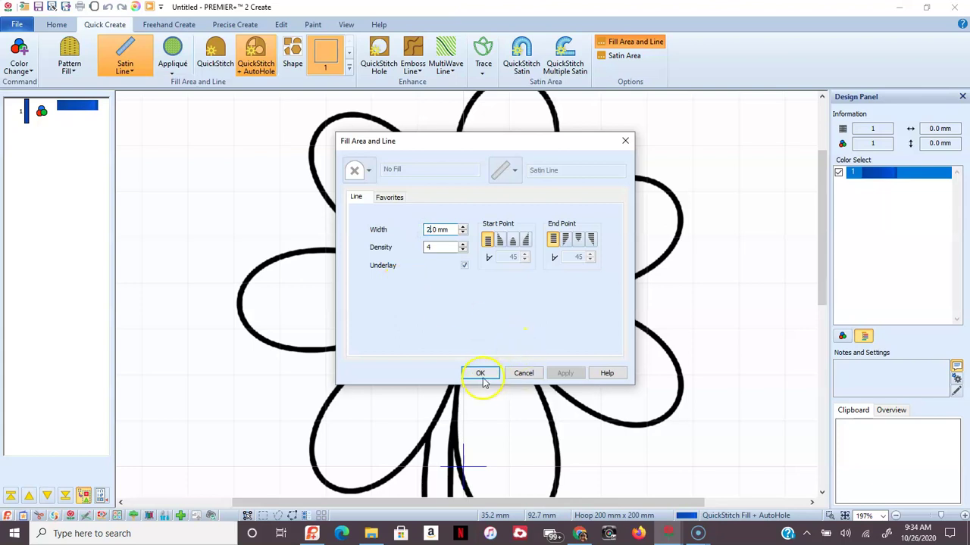
{"action": "left_click", "coordinate": [479, 372]}
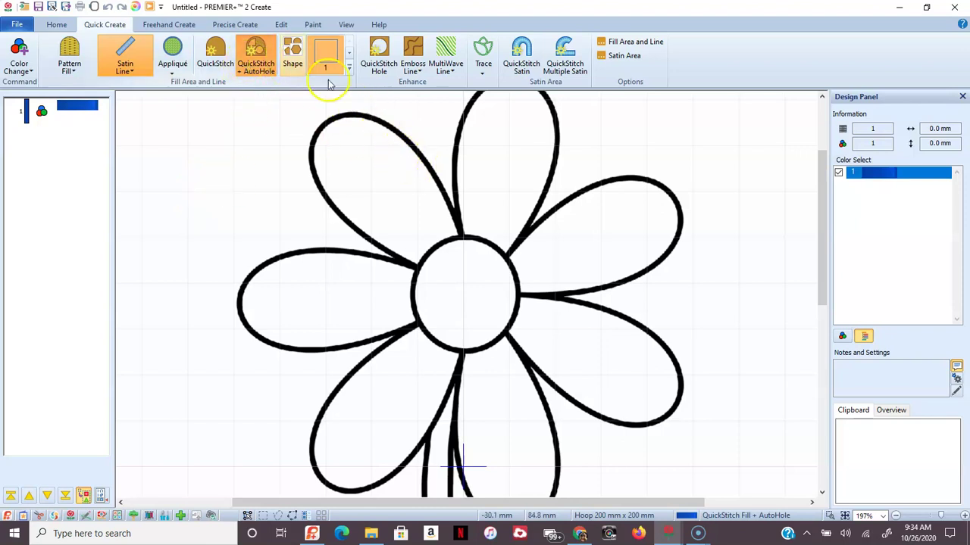
Click a petal outline to stitch the flower as blue satin, keeping tolerance 10 and Low points
{"action": "left_click", "coordinate": [333, 121]}
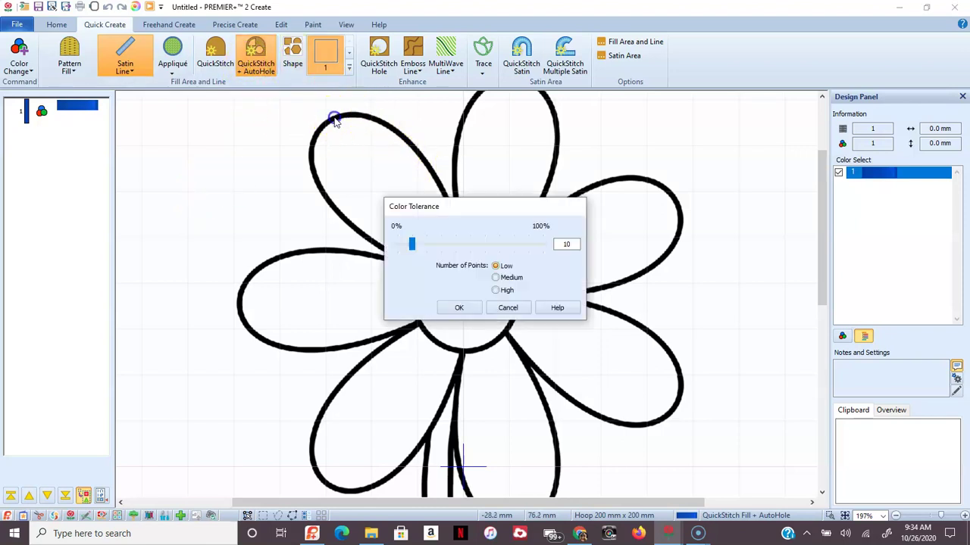
{"action": "left_click_drag", "start_coordinate": [434, 219], "coordinate": [658, 147]}
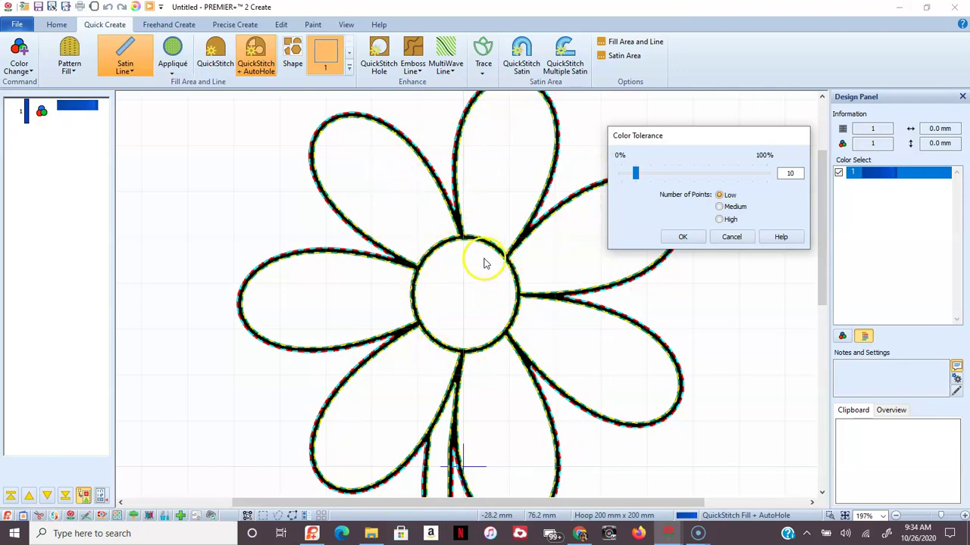
{"action": "left_click", "coordinate": [682, 239]}
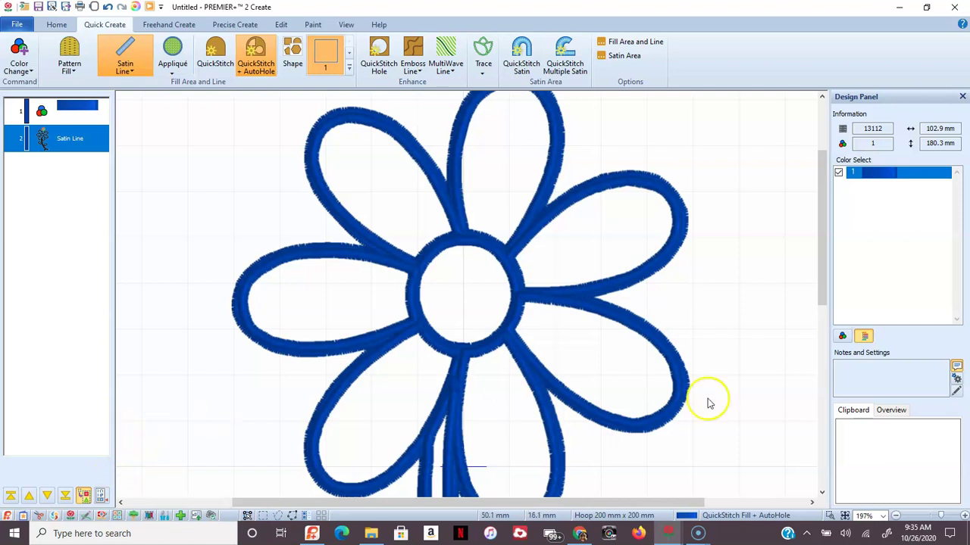
Zoom into the left petals and drag a satin line node near the centre circle
{"action": "left_click", "coordinate": [829, 515]}
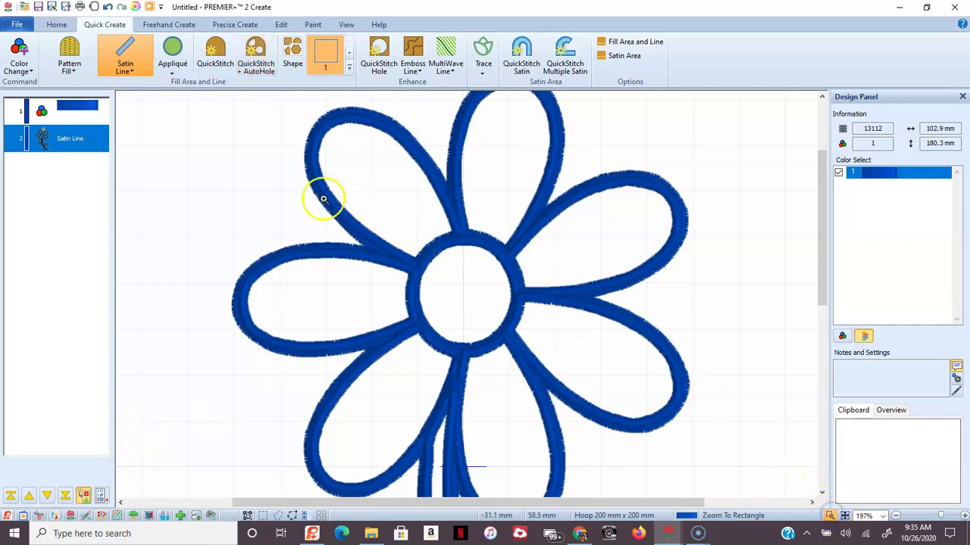
{"action": "left_click_drag", "start_coordinate": [328, 224], "coordinate": [435, 308]}
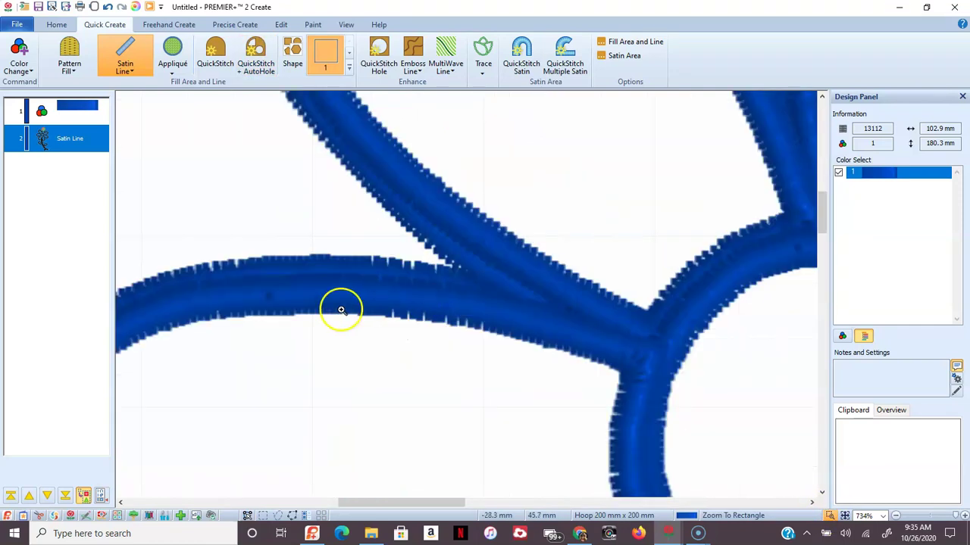
{"action": "key", "text": "Escape"}
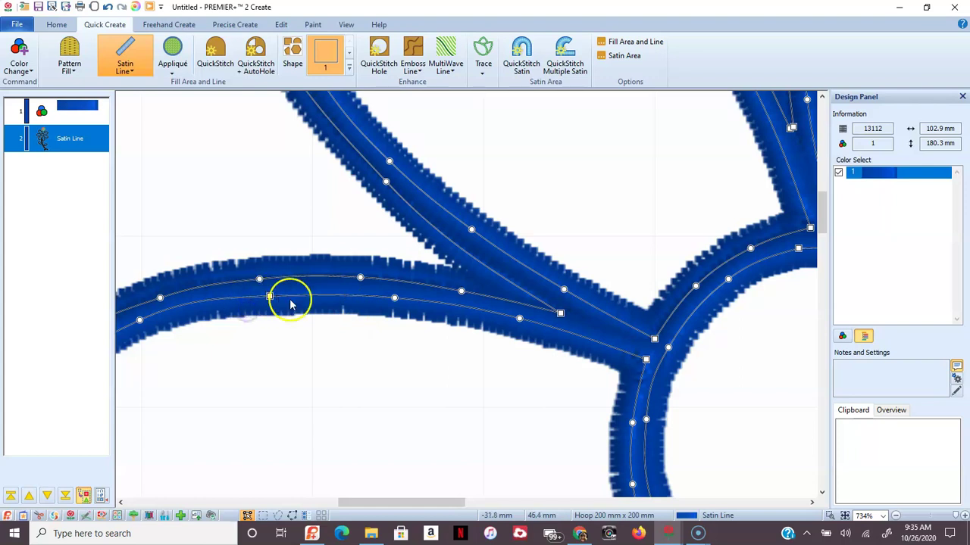
{"action": "mouse_move", "coordinate": [395, 298]}
{"action": "left_mouse_down"}
{"action": "mouse_move", "coordinate": [387, 406]}
{"action": "mouse_move", "coordinate": [381, 299]}
{"action": "left_mouse_up"}
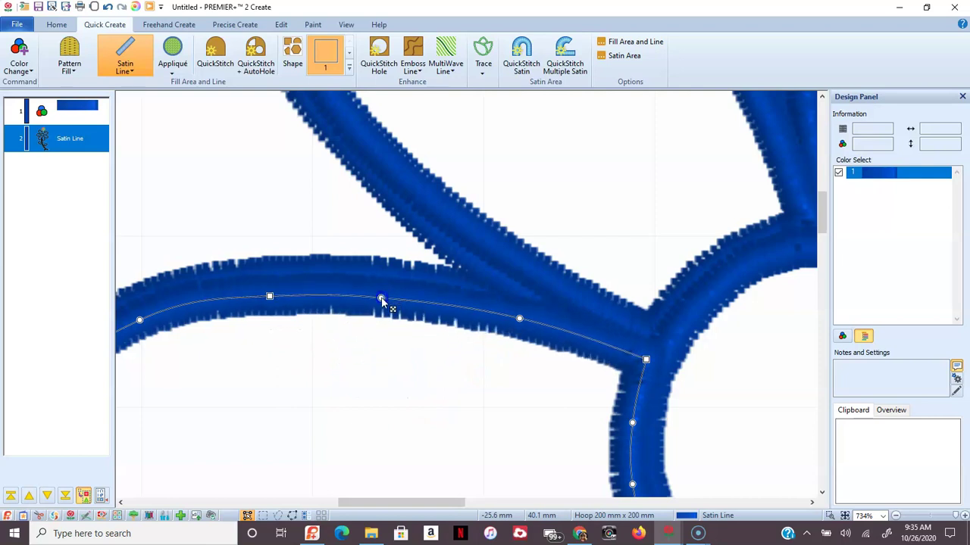
{"action": "left_click", "coordinate": [362, 264]}
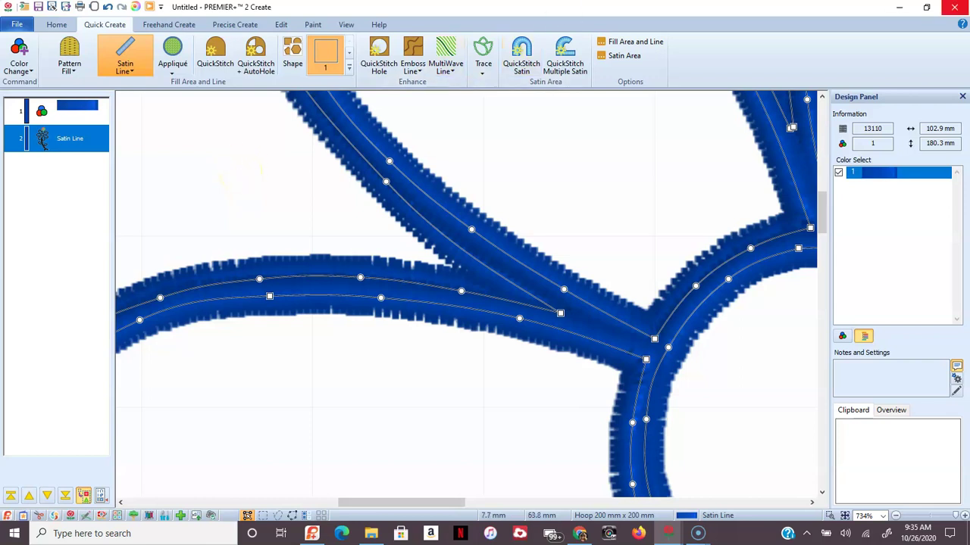
Close the flower design without saving and scroll the view of the partly traced design
{"action": "left_click", "coordinate": [959, 6]}
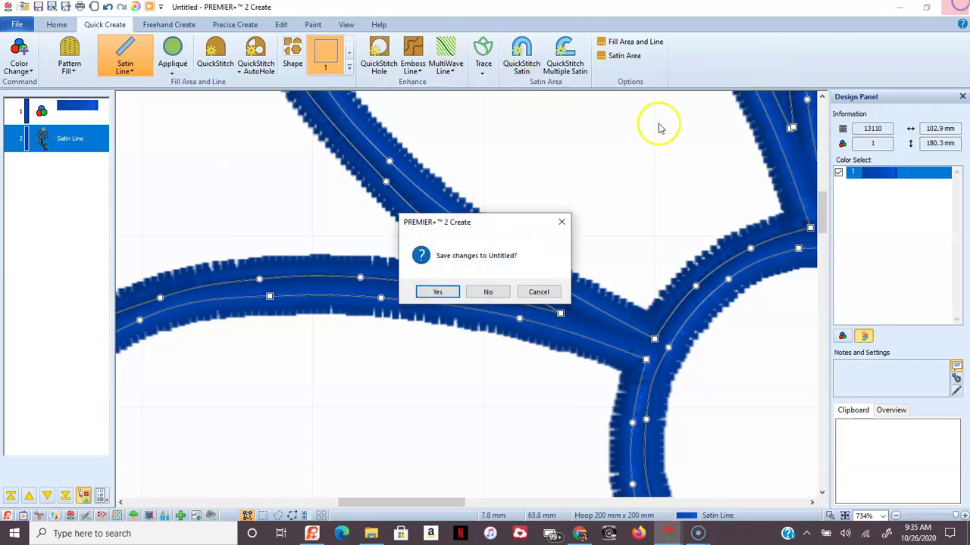
{"action": "left_click", "coordinate": [493, 290]}
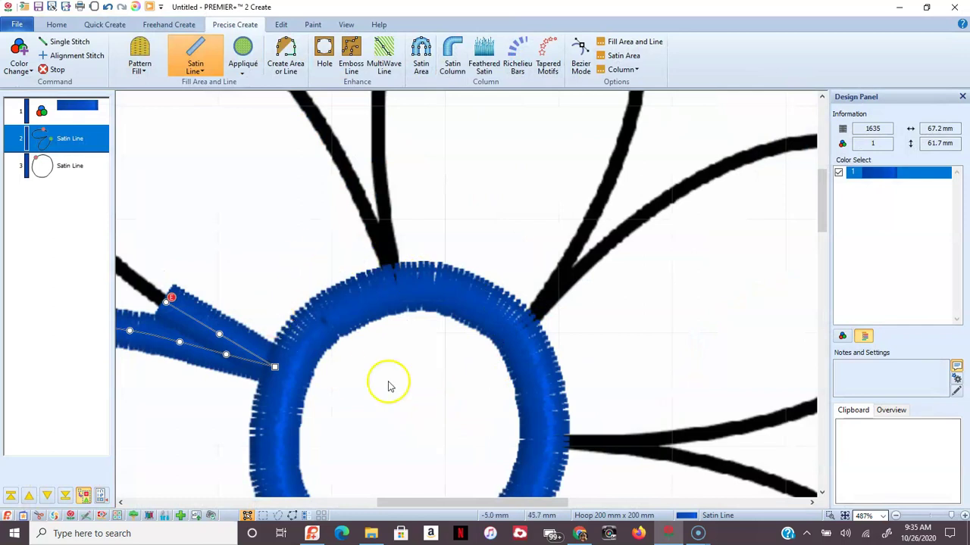
{"action": "left_click_drag", "start_coordinate": [455, 503], "coordinate": [356, 508]}
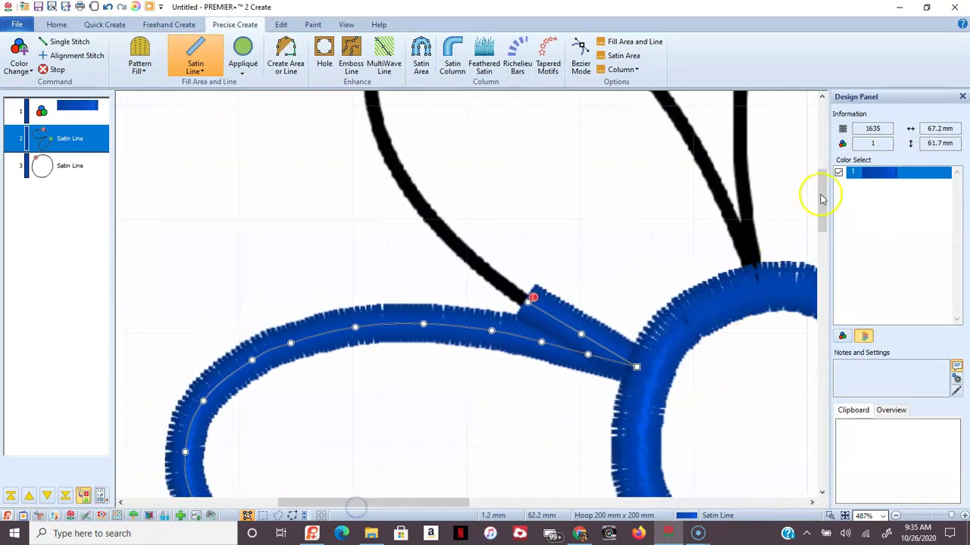
{"action": "left_click_drag", "start_coordinate": [818, 195], "coordinate": [818, 241]}
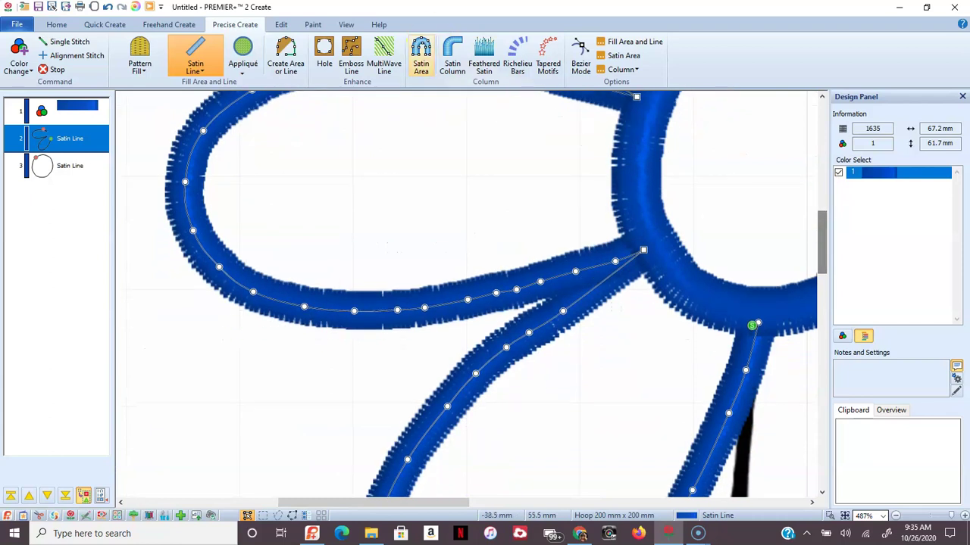
Place four points up the stem above the left loop, right-click to finish, and show its nodes
{"action": "left_click", "coordinate": [284, 48]}
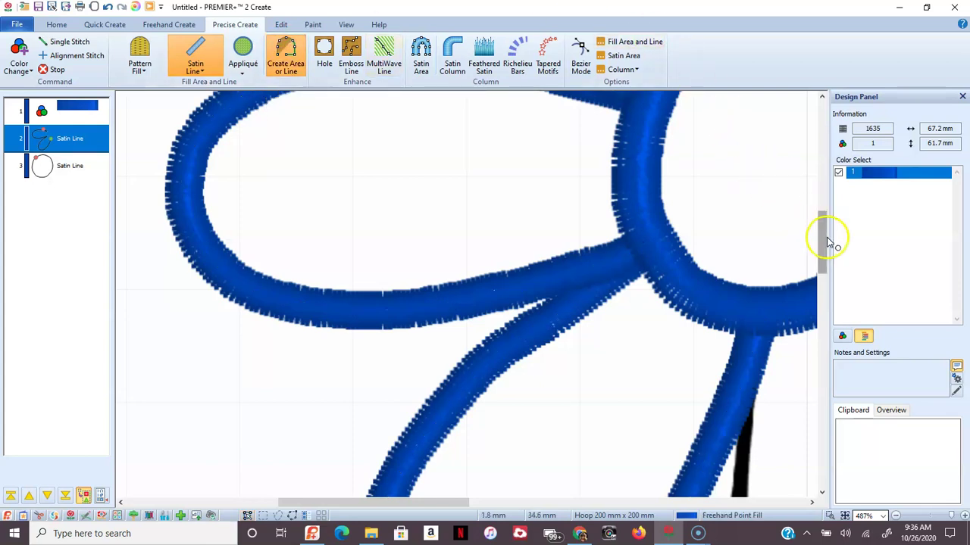
{"action": "left_click_drag", "start_coordinate": [825, 234], "coordinate": [825, 213]}
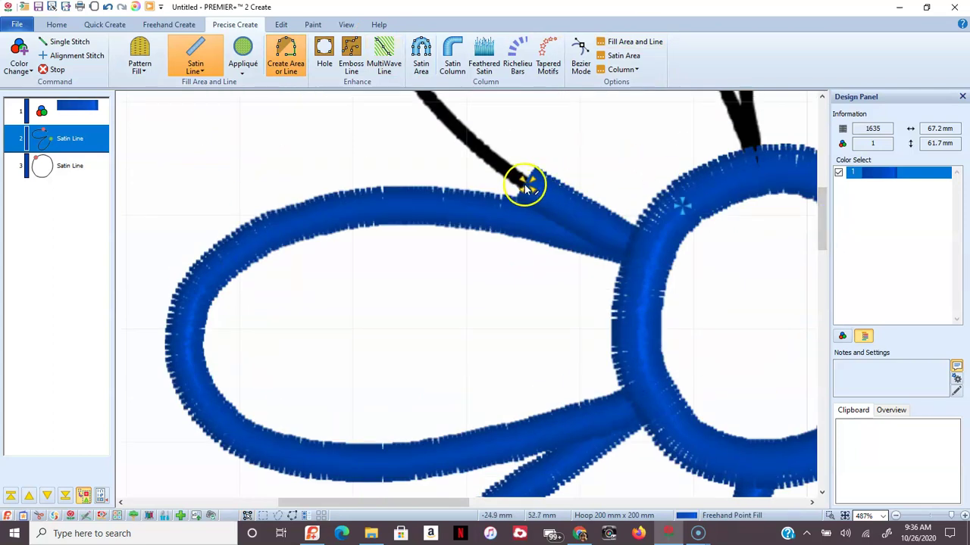
{"action": "left_click", "coordinate": [487, 157]}
{"action": "left_click", "coordinate": [469, 141]}
{"action": "left_click", "coordinate": [460, 131]}
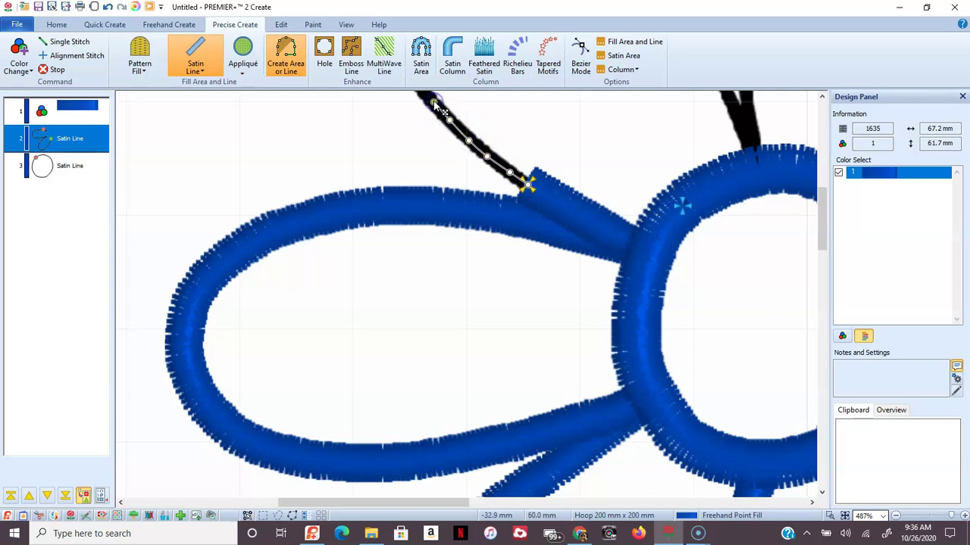
{"action": "left_click", "coordinate": [434, 103]}
{"action": "right_click", "coordinate": [450, 122]}
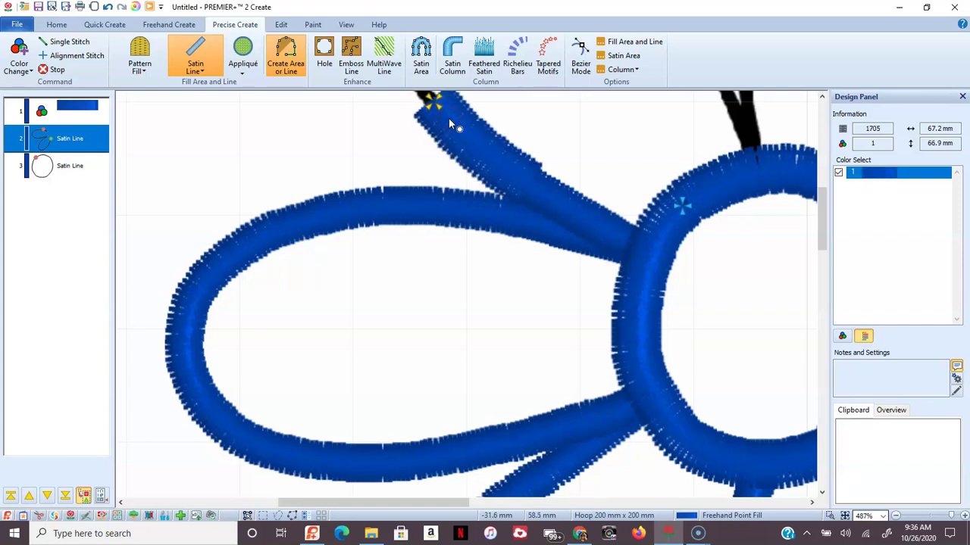
{"action": "left_click", "coordinate": [495, 148]}
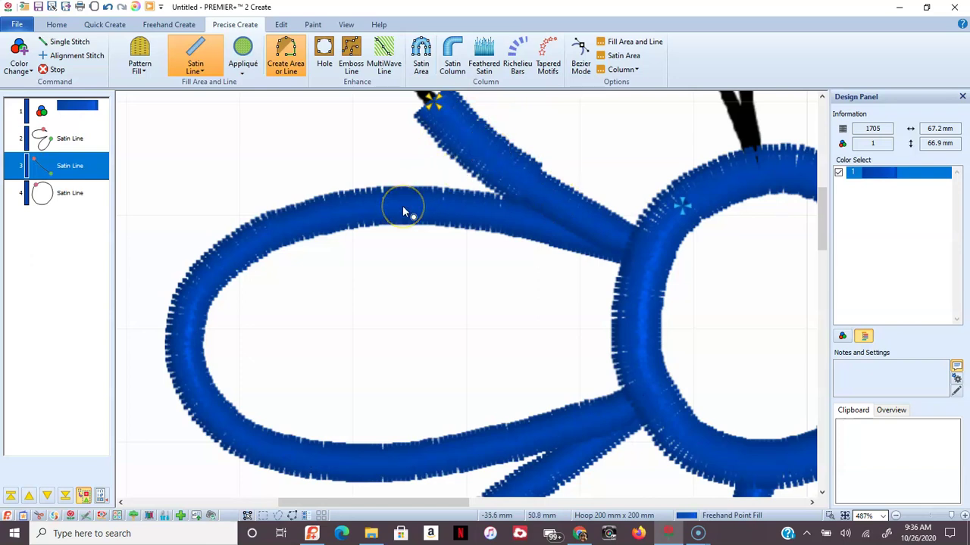
{"action": "key", "text": "Escape"}
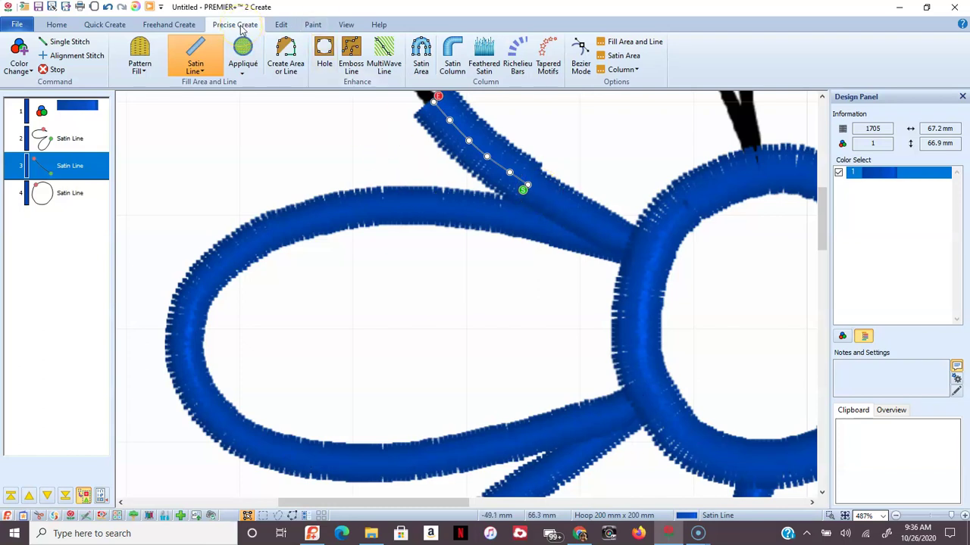
{"action": "left_click_drag", "start_coordinate": [825, 216], "coordinate": [818, 195]}
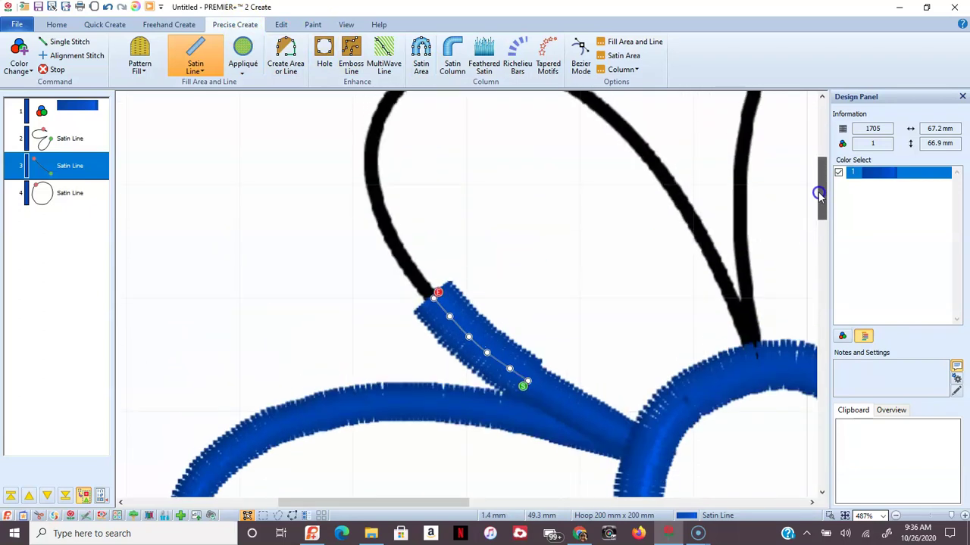
{"action": "left_click_drag", "start_coordinate": [818, 196], "coordinate": [823, 218]}
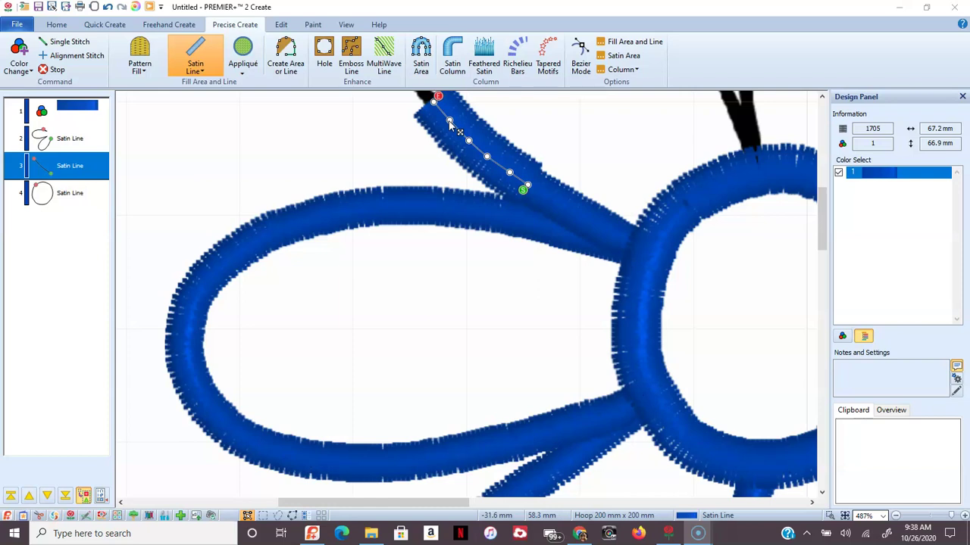
{"action": "left_click", "coordinate": [449, 122]}
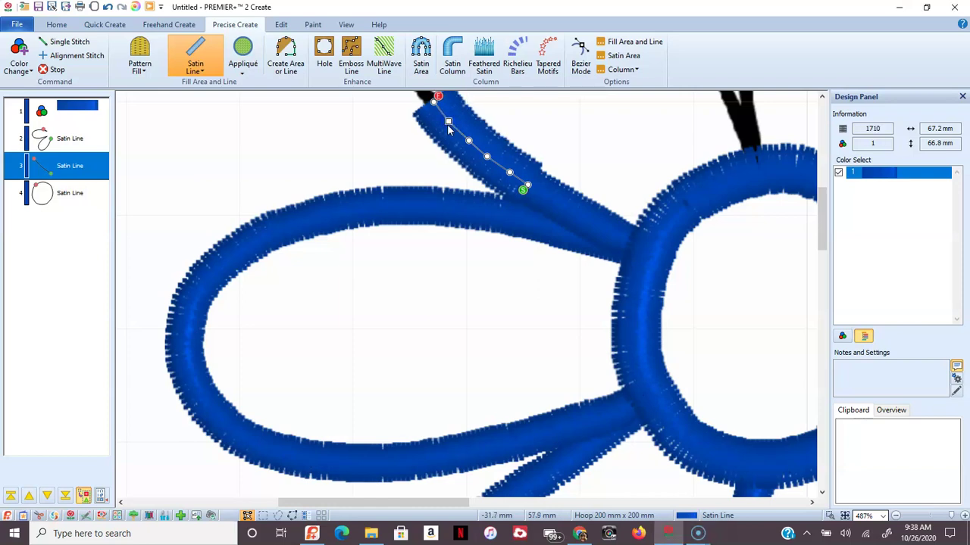
{"action": "left_click_drag", "start_coordinate": [449, 122], "coordinate": [428, 141]}
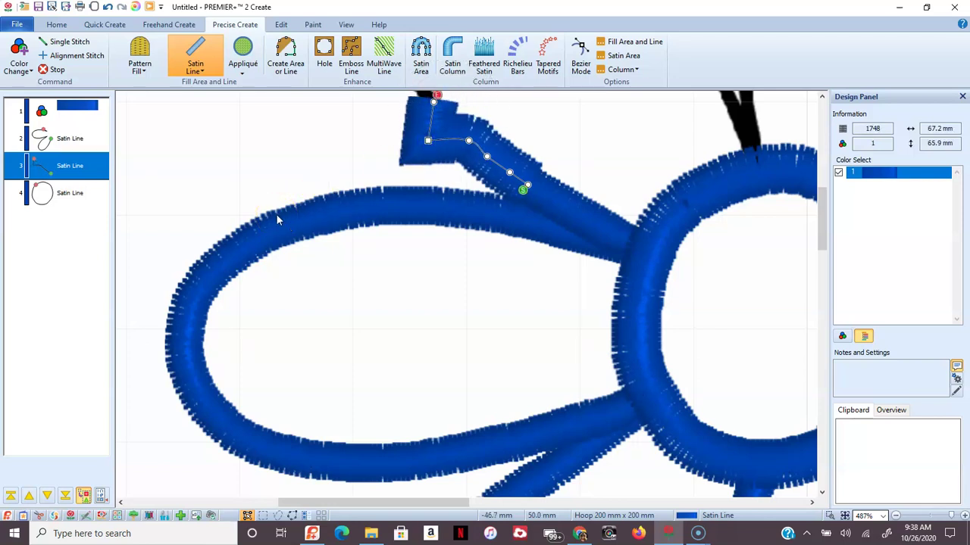
{"action": "left_click", "coordinate": [428, 142]}
{"action": "left_click", "coordinate": [428, 142]}
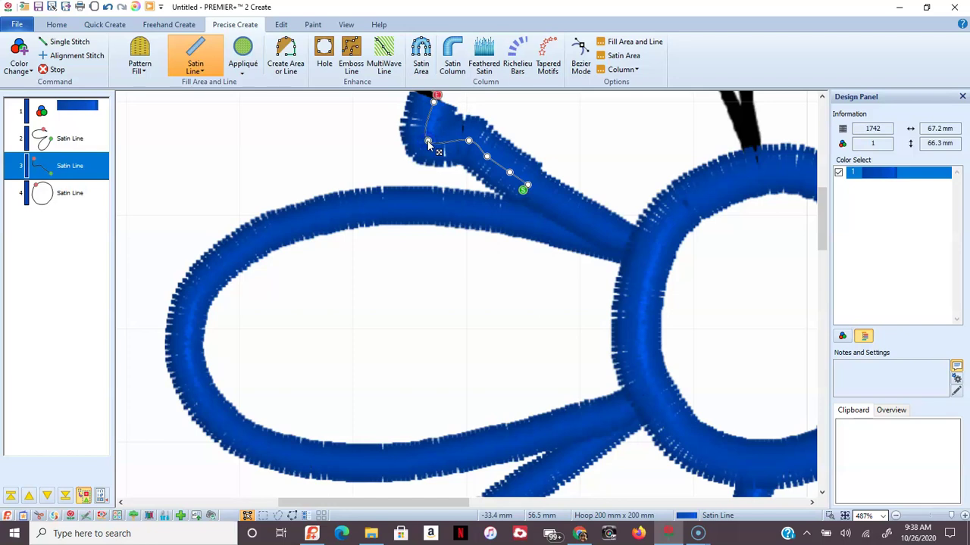
{"action": "left_click_drag", "start_coordinate": [428, 142], "coordinate": [449, 121]}
{"action": "left_click", "coordinate": [485, 162]}
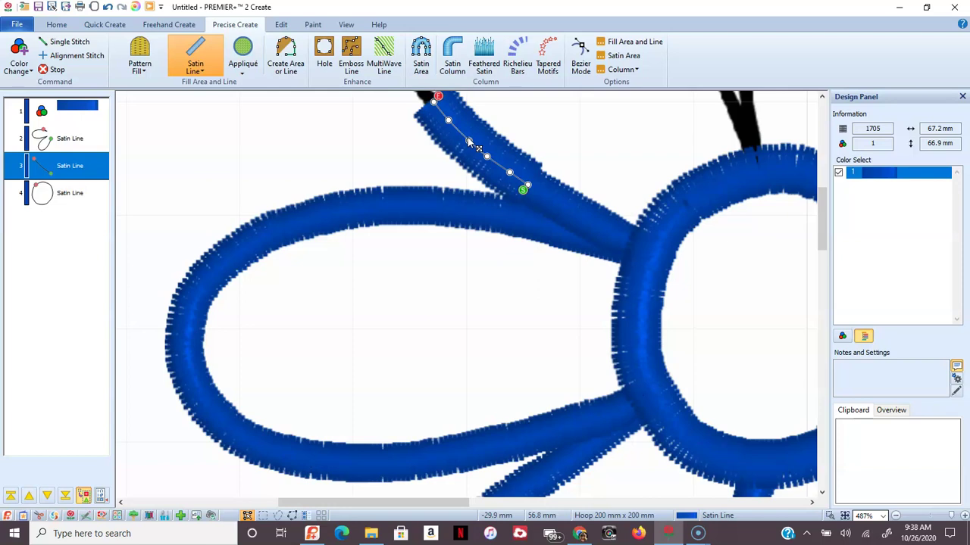
{"action": "left_click", "coordinate": [461, 161]}
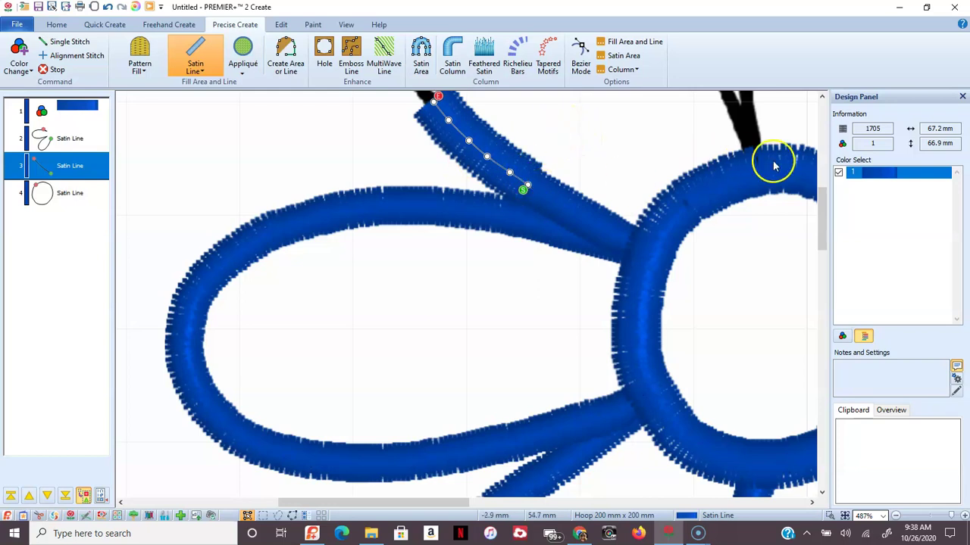
{"action": "left_click_drag", "start_coordinate": [823, 218], "coordinate": [824, 205]}
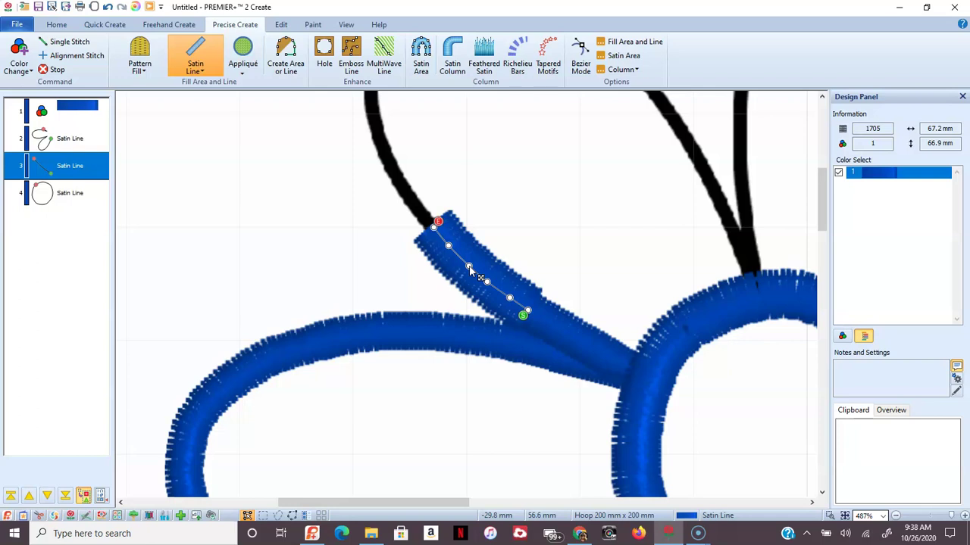
Delete a middle node from the blue stem line with Delete Points
{"action": "left_click", "coordinate": [56, 25]}
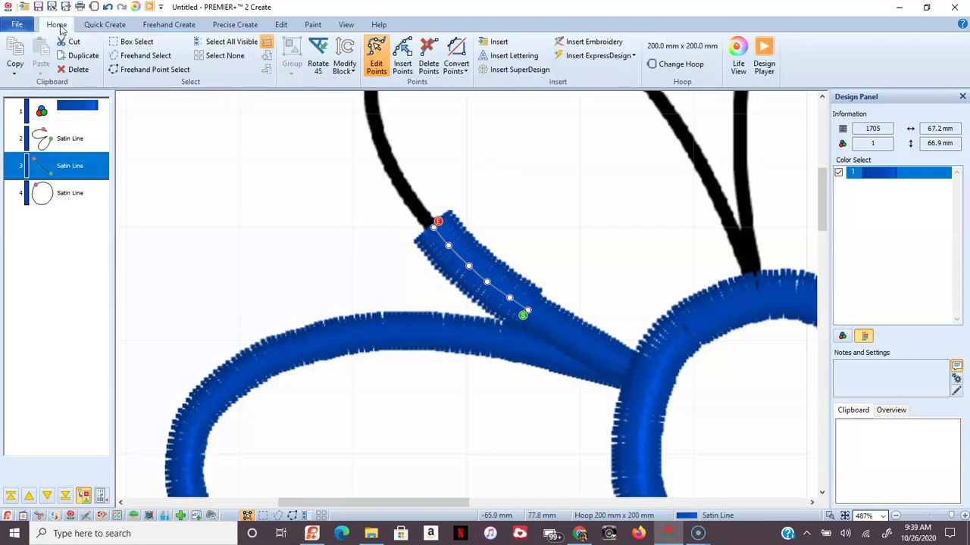
{"action": "left_click", "coordinate": [99, 26]}
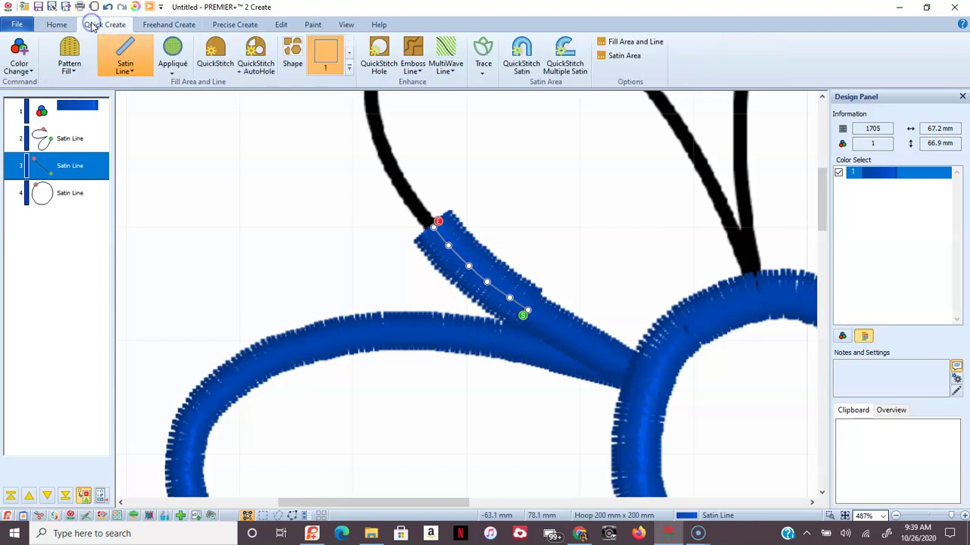
{"action": "left_click", "coordinate": [58, 25]}
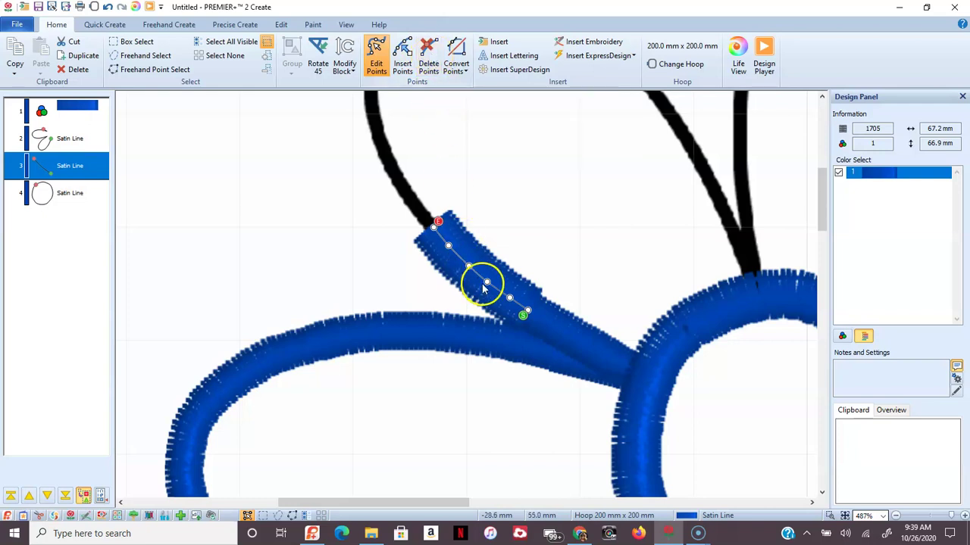
{"action": "left_click", "coordinate": [432, 50]}
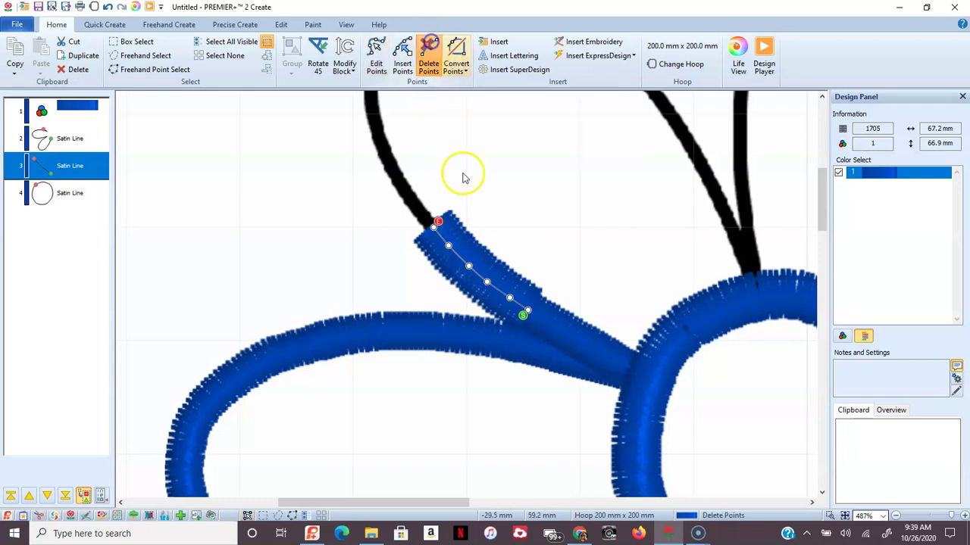
{"action": "left_click", "coordinate": [487, 283]}
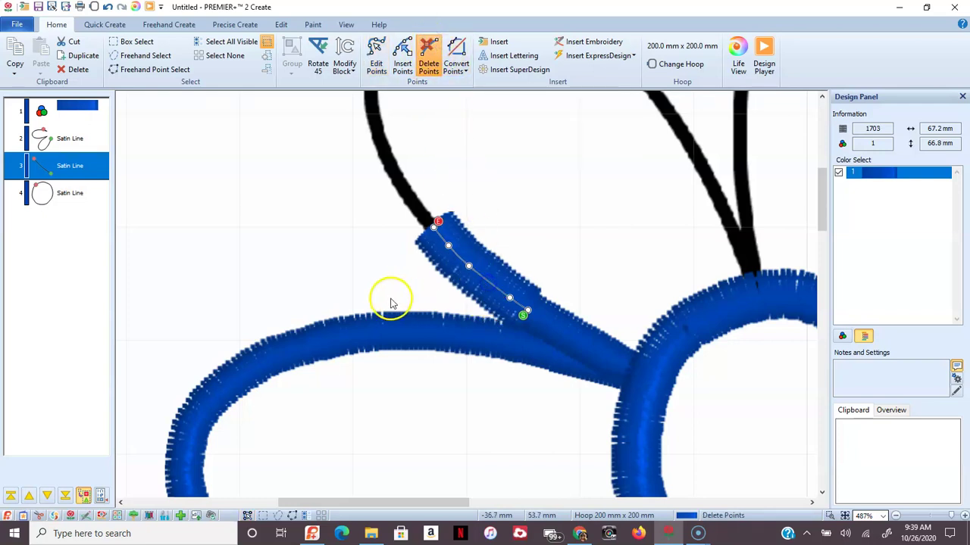
Insert a replacement node where the old one was, then return to Edit Points
{"action": "left_click", "coordinate": [403, 57]}
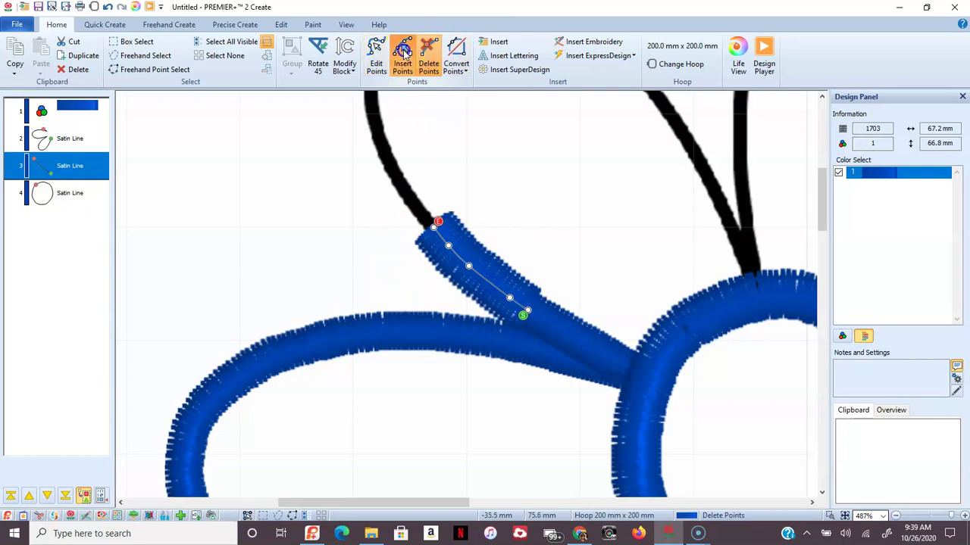
{"action": "left_click", "coordinate": [489, 283]}
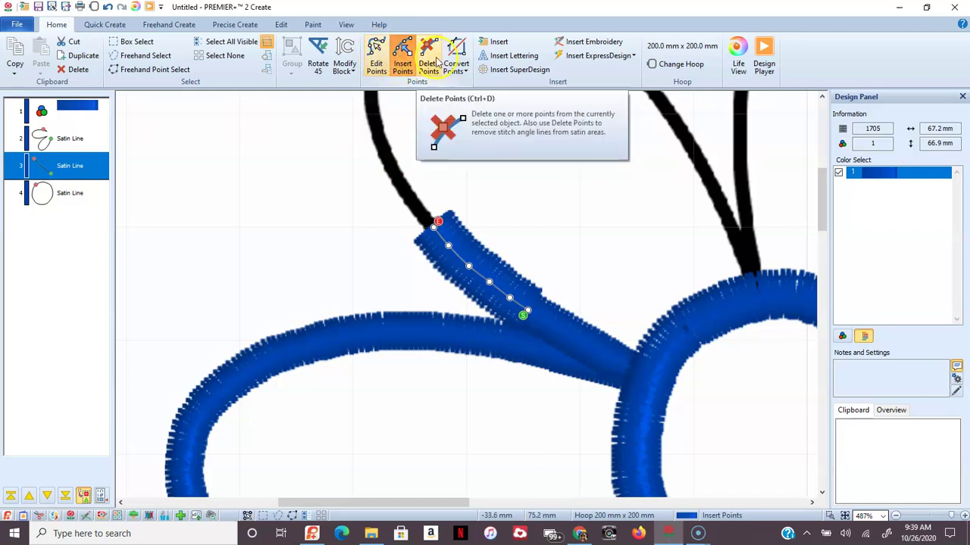
{"action": "left_click", "coordinate": [376, 53]}
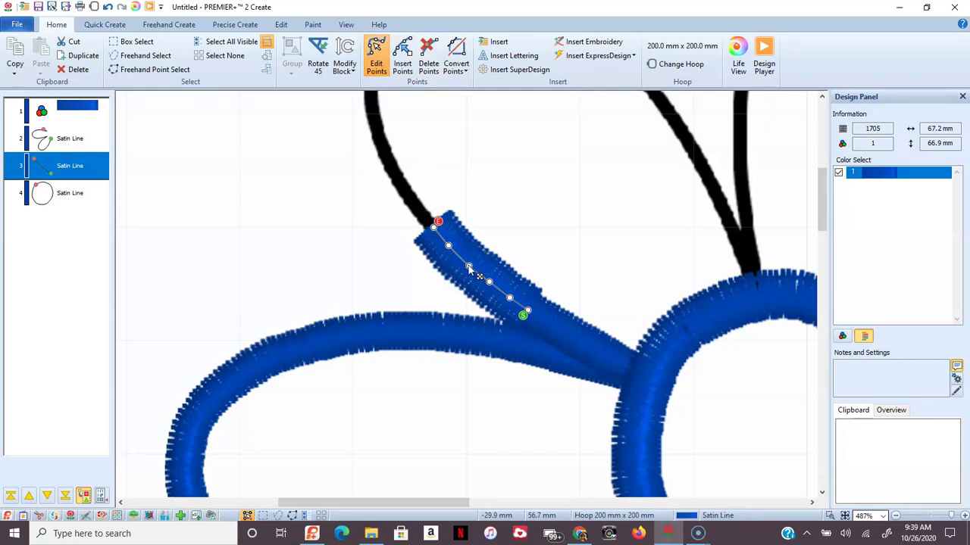
{"action": "left_click", "coordinate": [530, 234]}
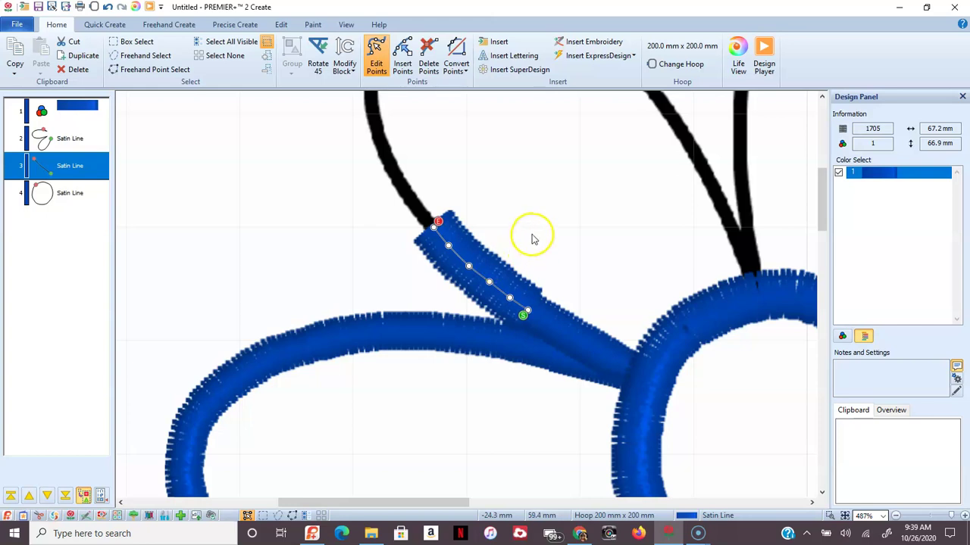